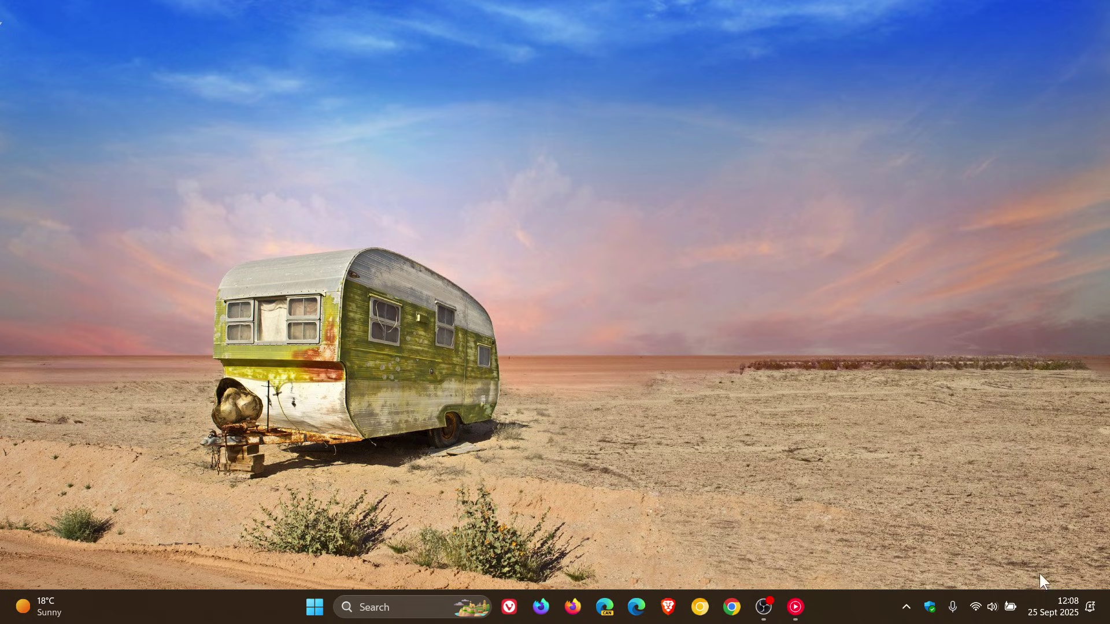
# In the calendar flyout, browse back to August 2025, return to October 2025, then close it.
pyautogui.click(1052, 605)
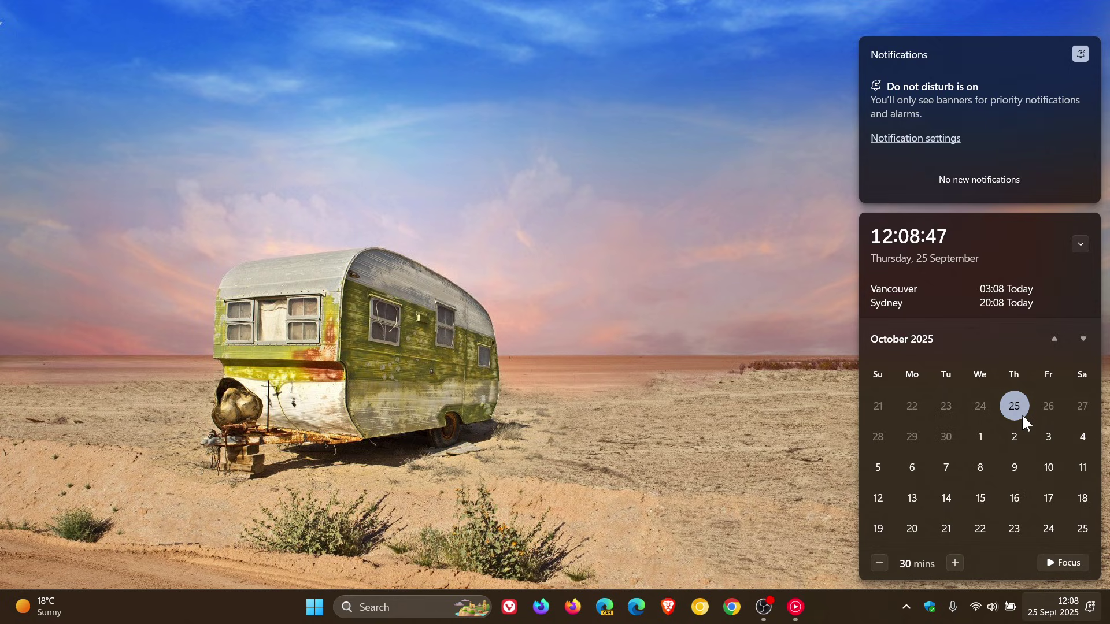
pyautogui.click(1054, 341)
pyautogui.click(1054, 341)
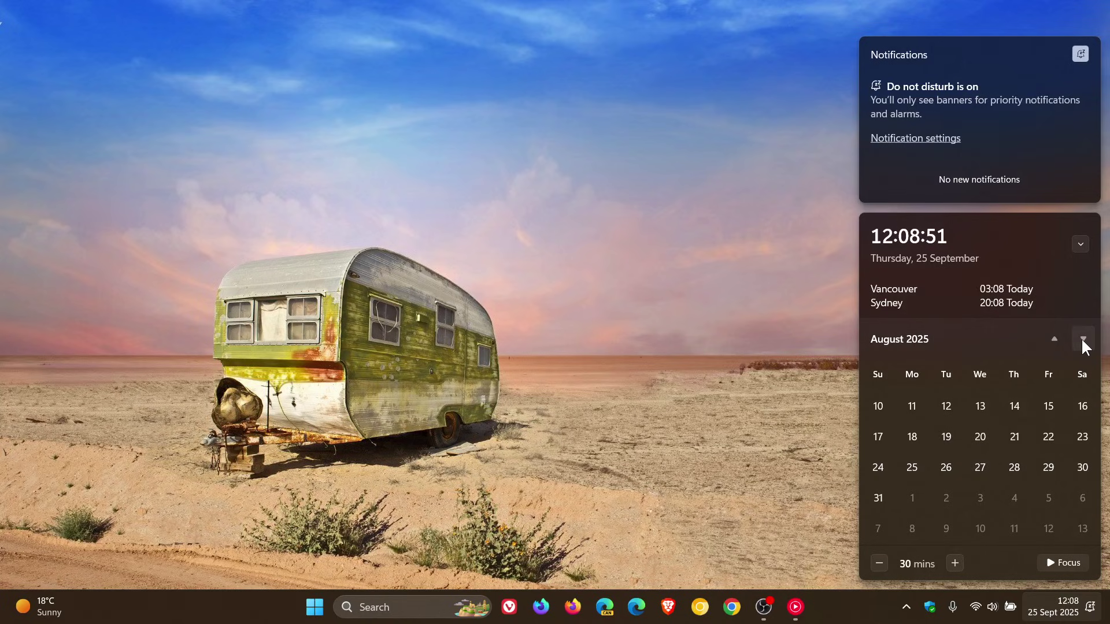
pyautogui.click(1083, 342)
pyautogui.click(1083, 341)
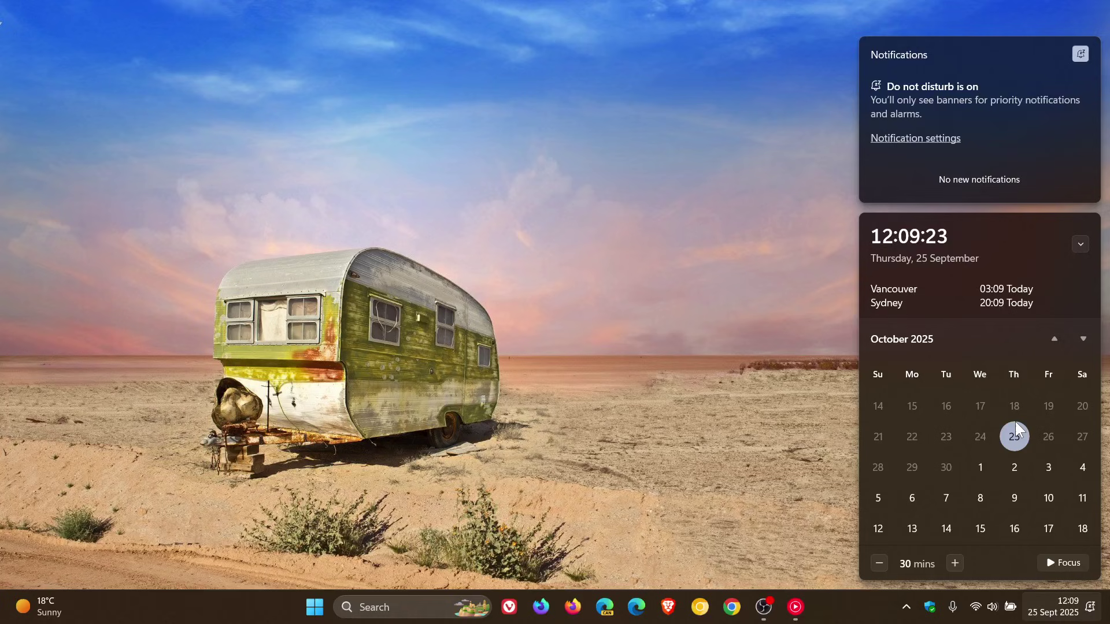
pyautogui.click(682, 231)
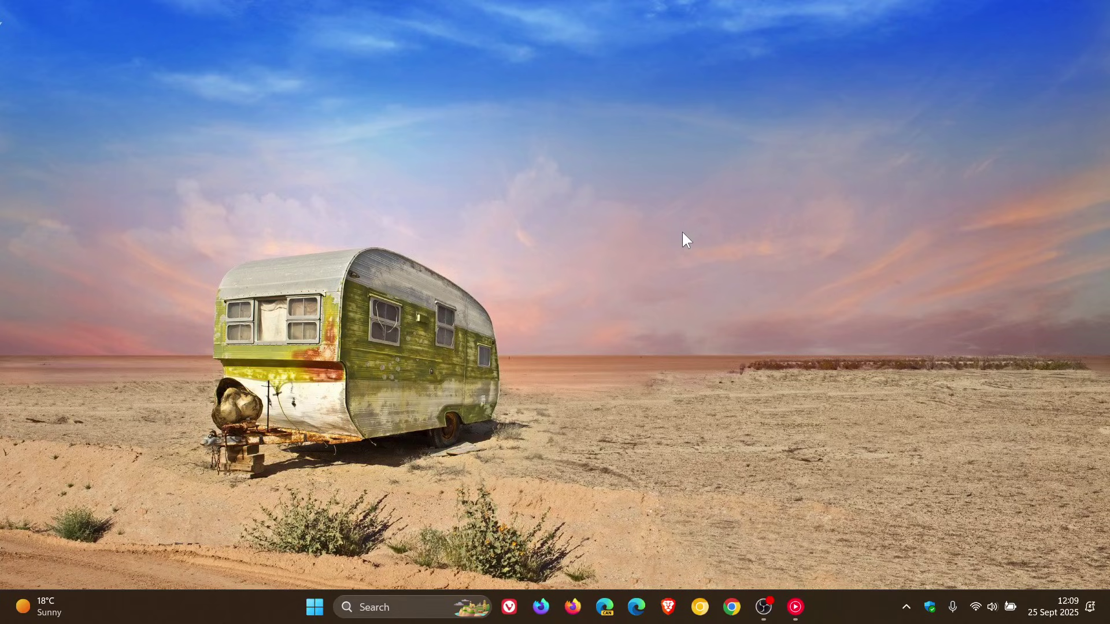
# Reopen the calendar flyout to show the Vancouver and Sydney clocks above October 2025.
pyautogui.click(1063, 613)
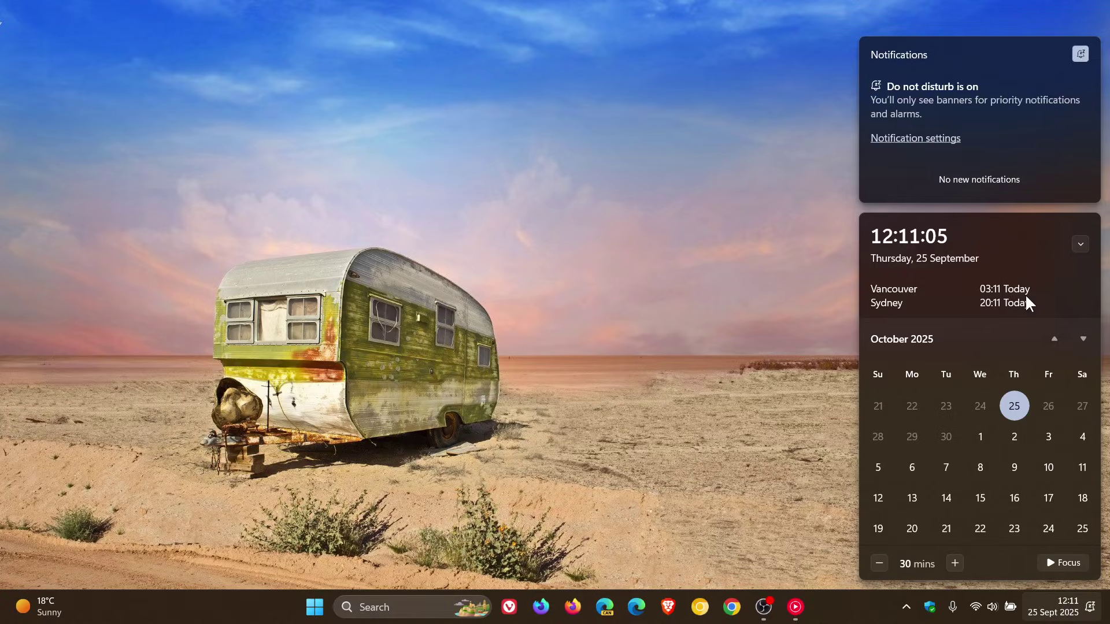
# Close the flyout and open Date & time settings from the taskbar clock's shortcut menu.
pyautogui.click(786, 280)
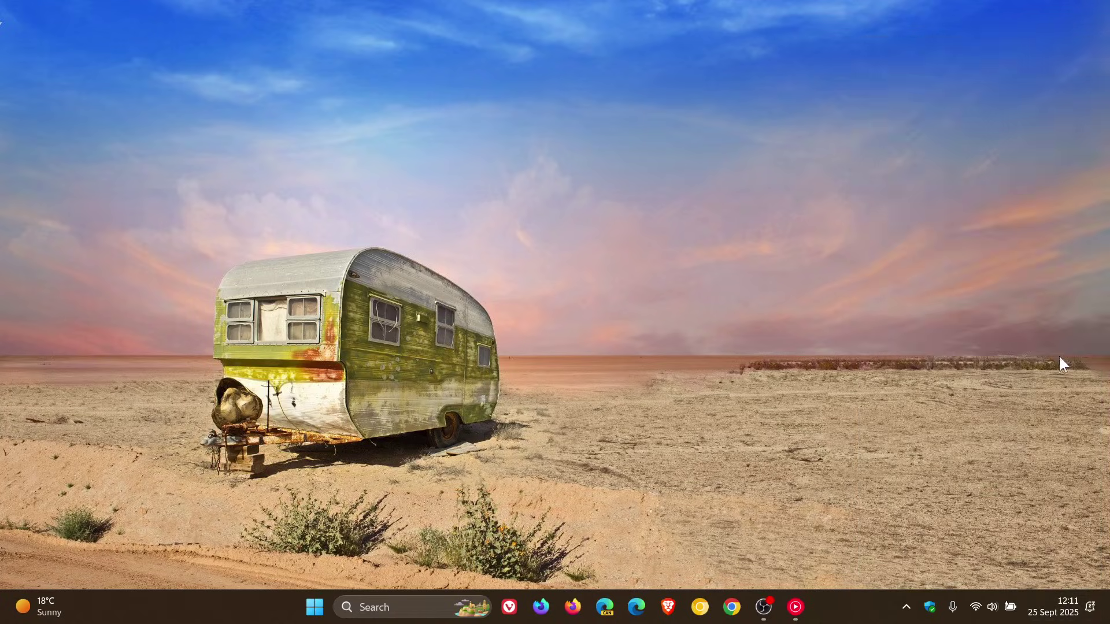
pyautogui.rightClick(1064, 620)
pyautogui.click(1045, 545)
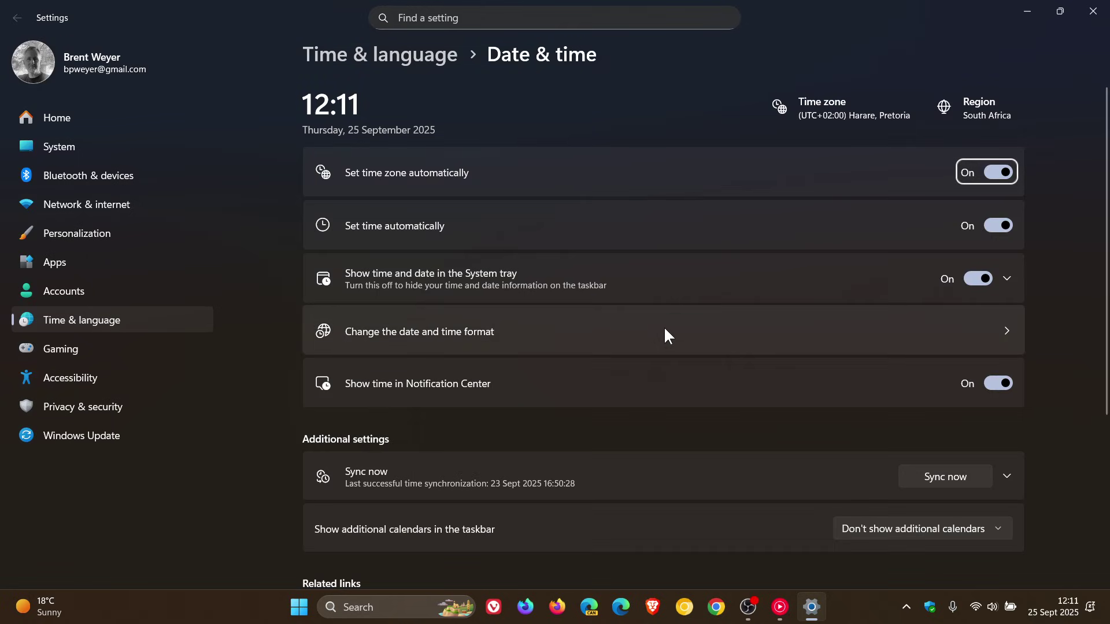
# Reset the Vancouver and Sydney additional clocks so both read Not set.
pyautogui.click(637, 280)
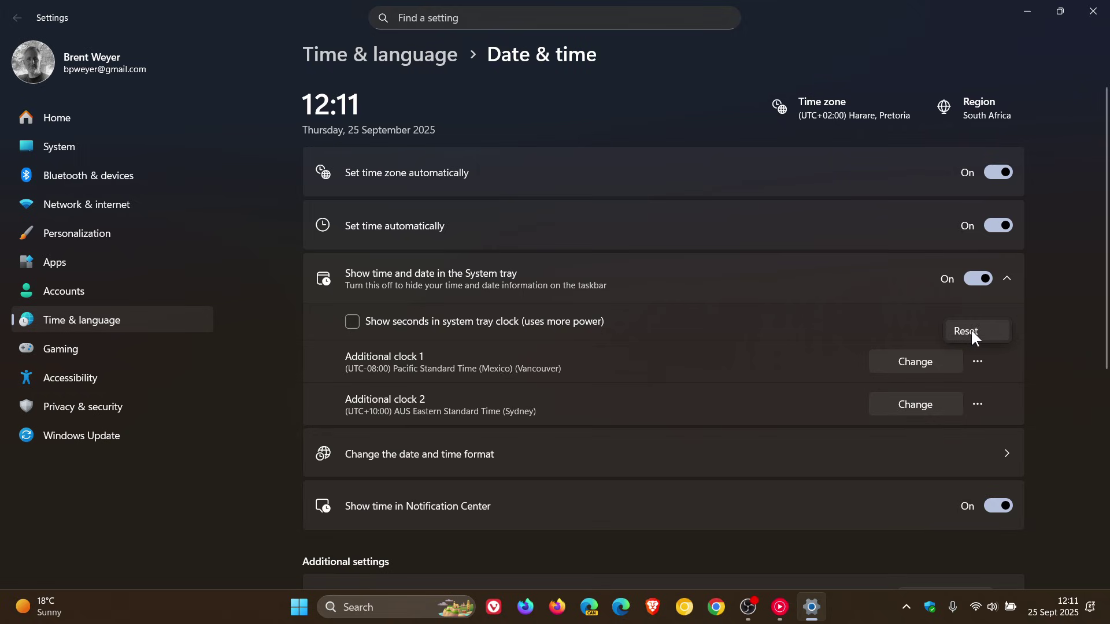
pyautogui.click(971, 329)
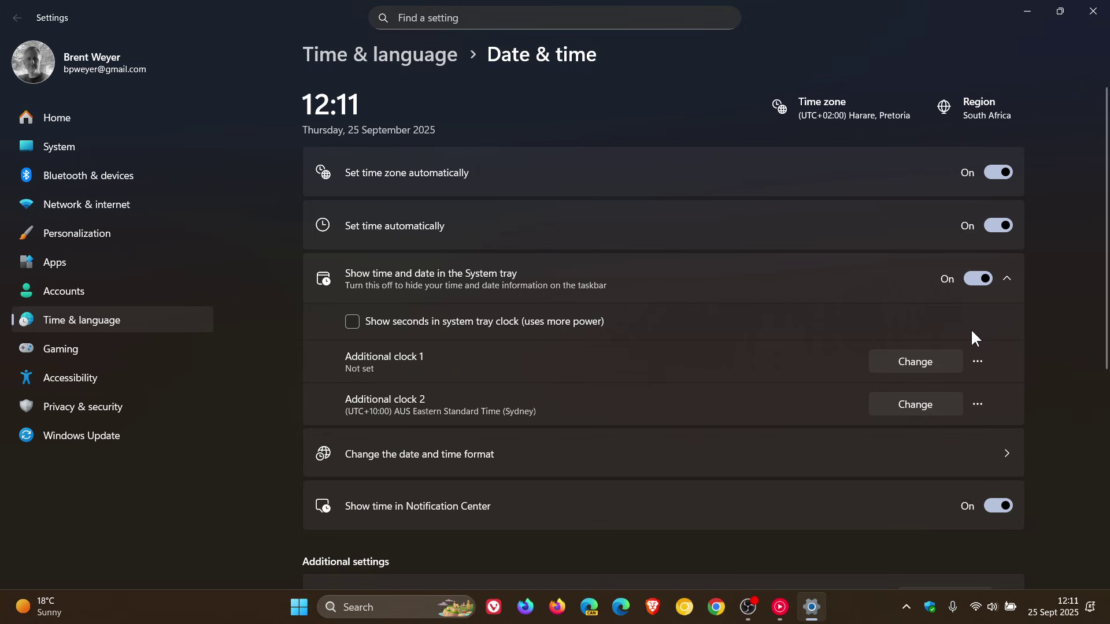
pyautogui.click(978, 404)
pyautogui.click(968, 369)
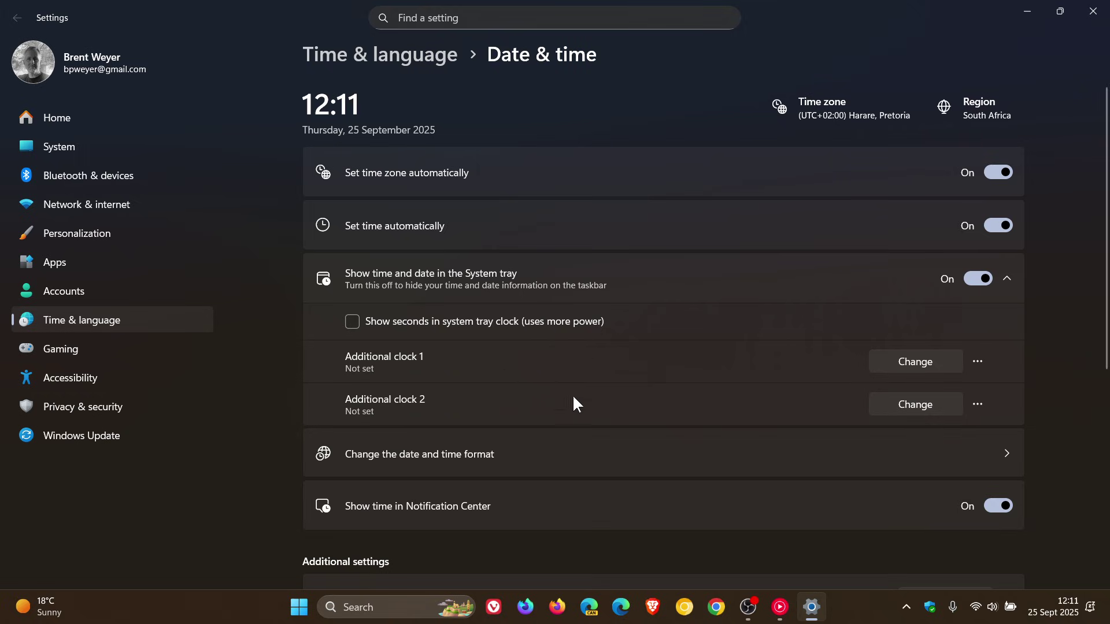
# Minimize Settings and open the calendar flyout, now showing only the local time.
pyautogui.click(1028, 11)
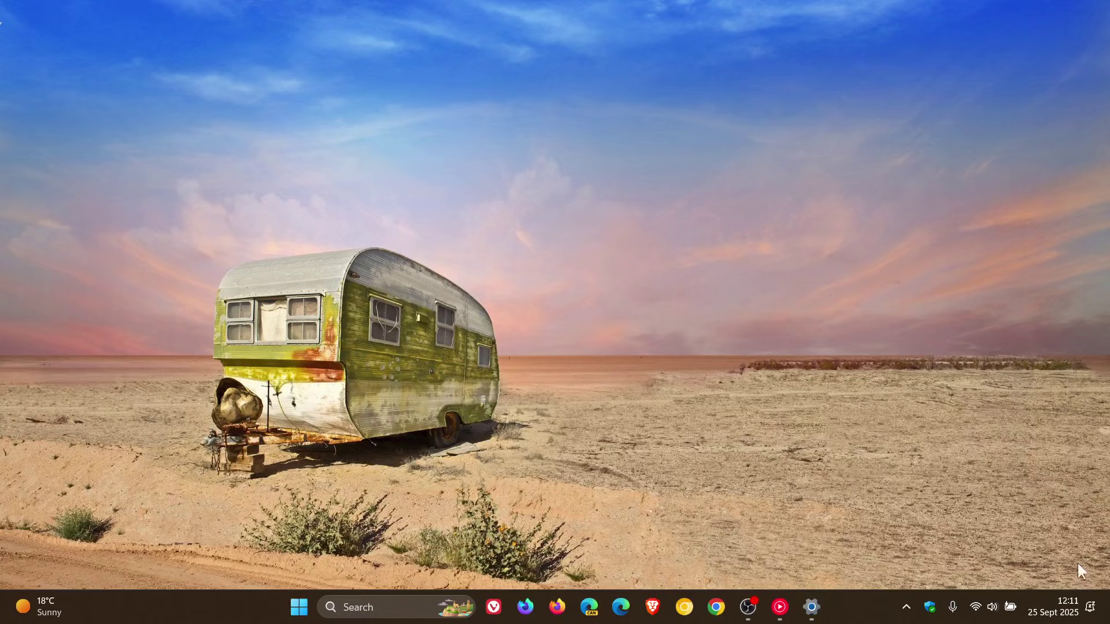
pyautogui.click(1050, 608)
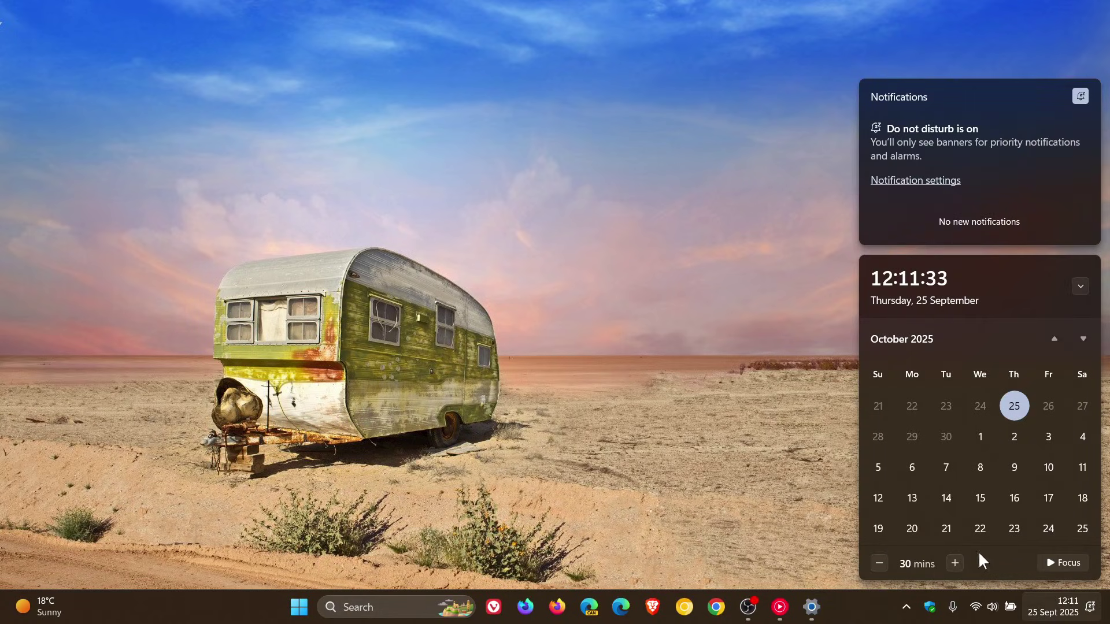
pyautogui.click(1048, 616)
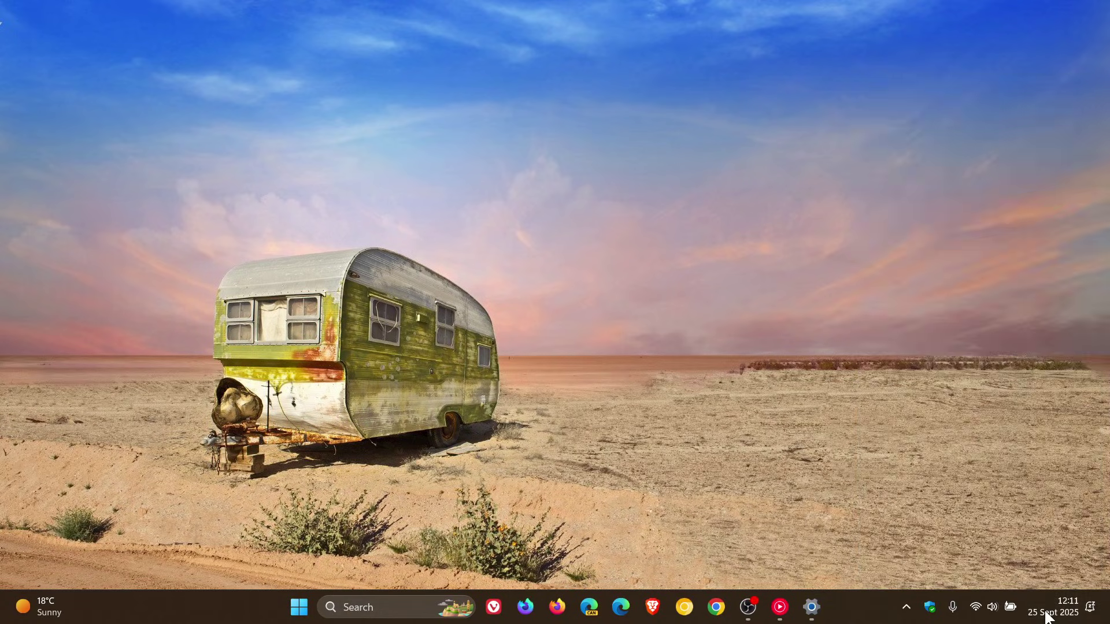
pyautogui.click(1048, 615)
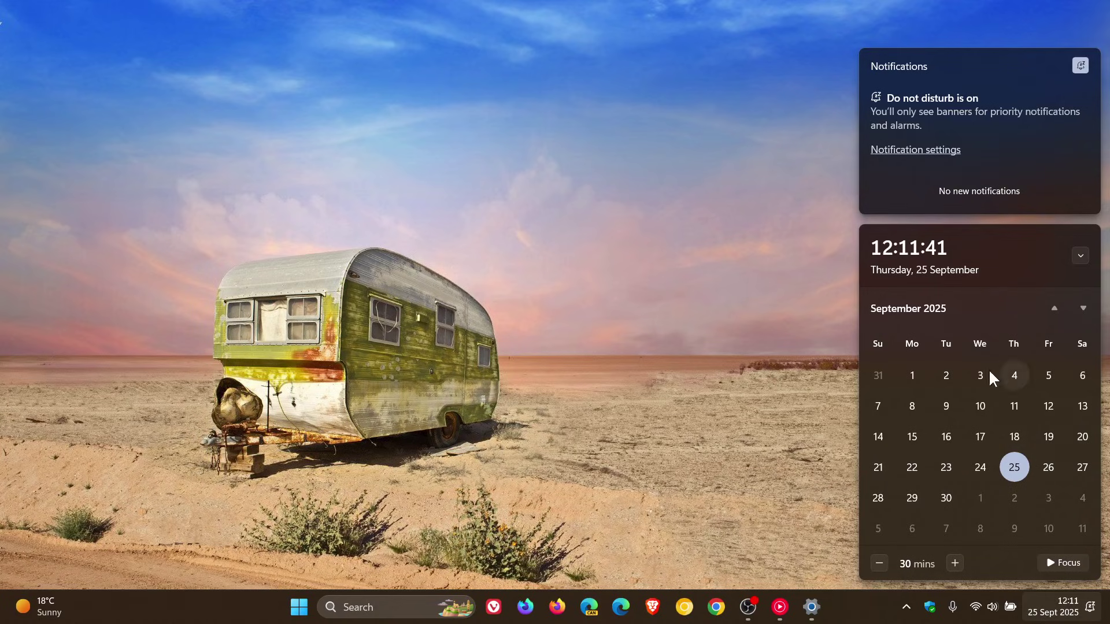
# Browse the calendar from August to October 2025, ending on September 2025.
pyautogui.click(1055, 310)
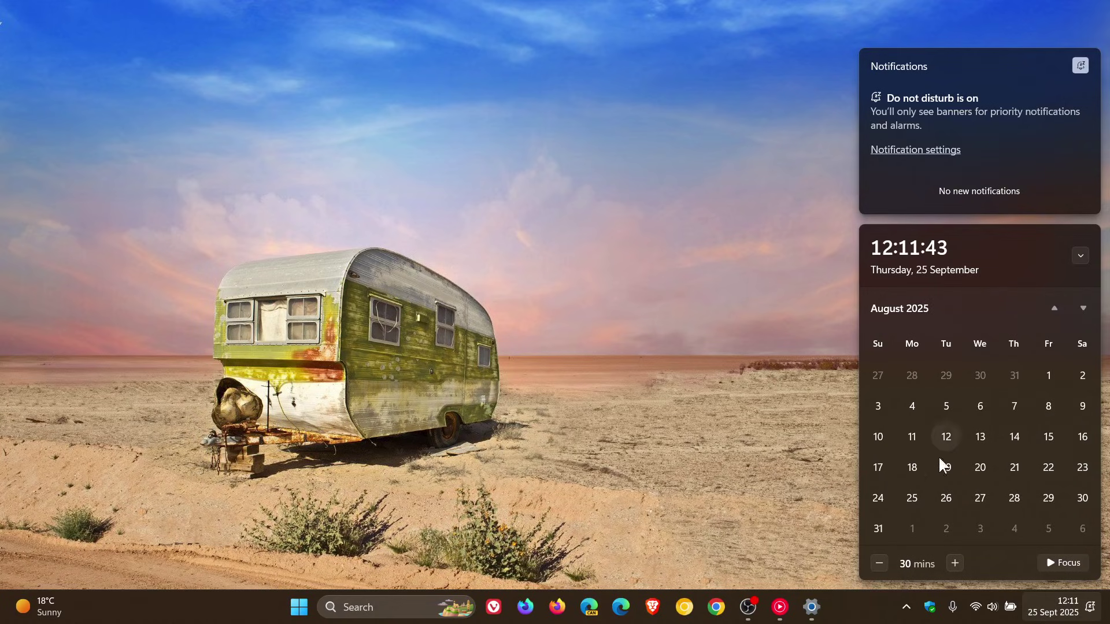
pyautogui.click(1083, 310)
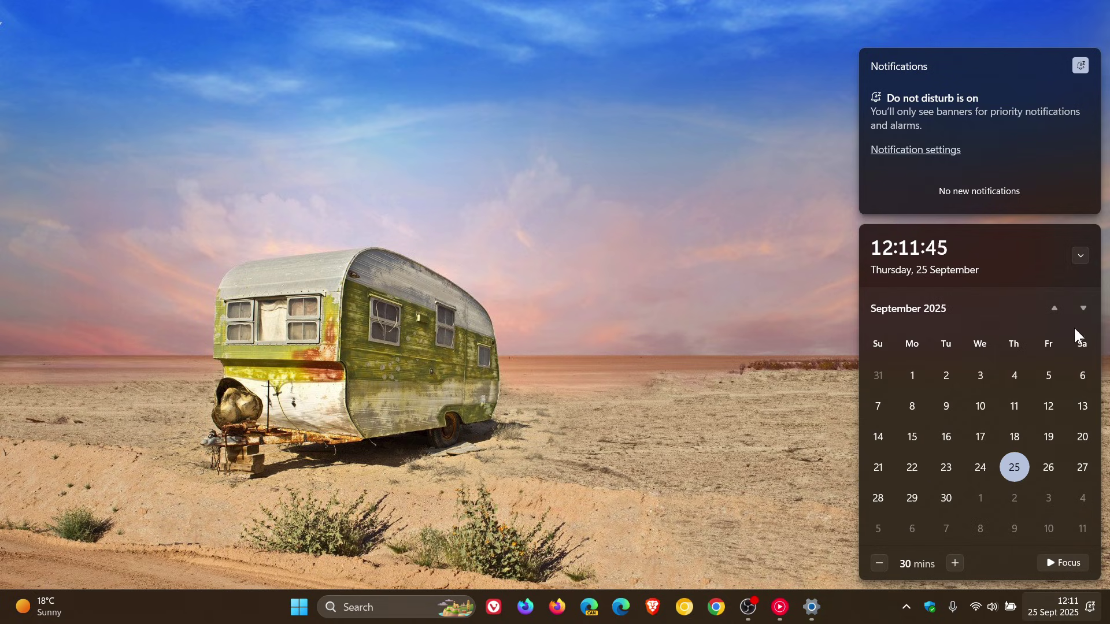
pyautogui.click(1083, 309)
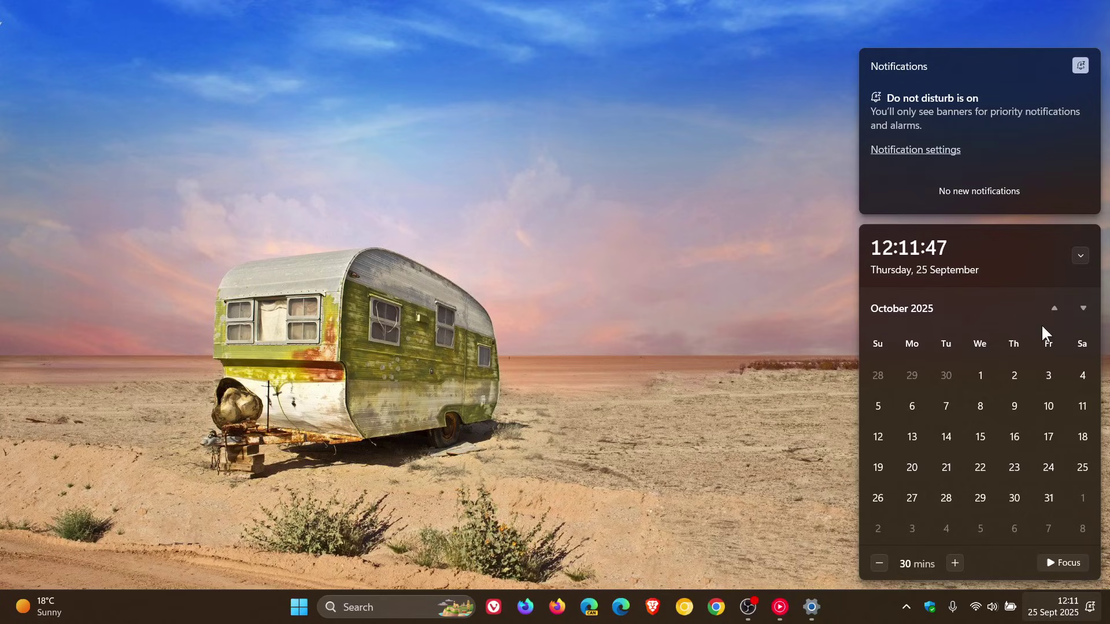
pyautogui.click(1055, 309)
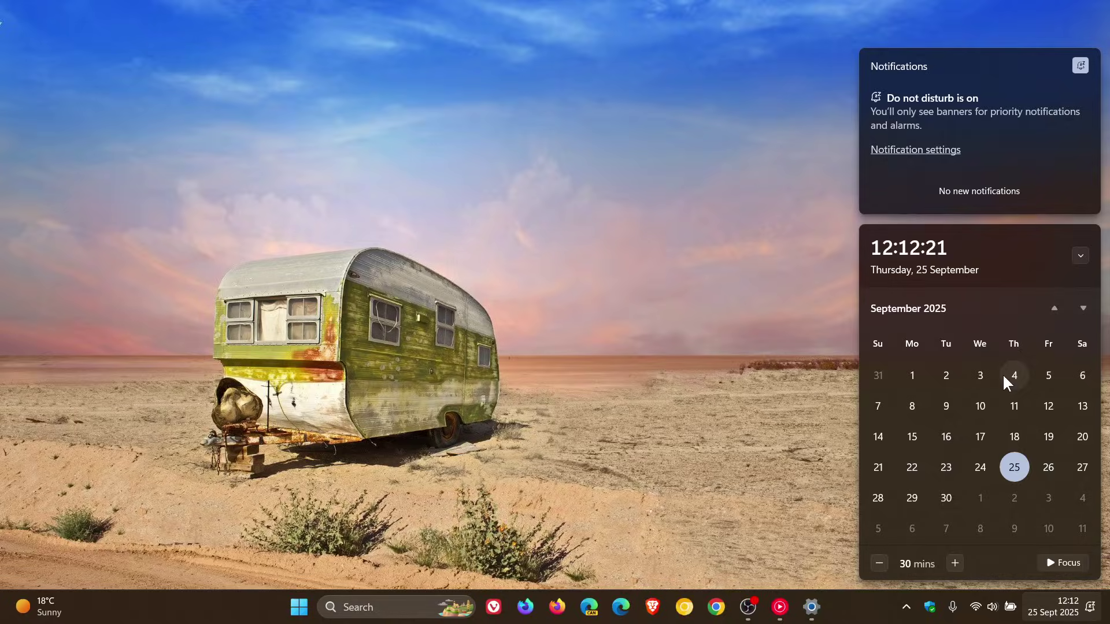
# Restore the Vancouver (UTC-08:00) and Sydney (UTC+10:00) additional clocks, then close Settings.
pyautogui.click(810, 620)
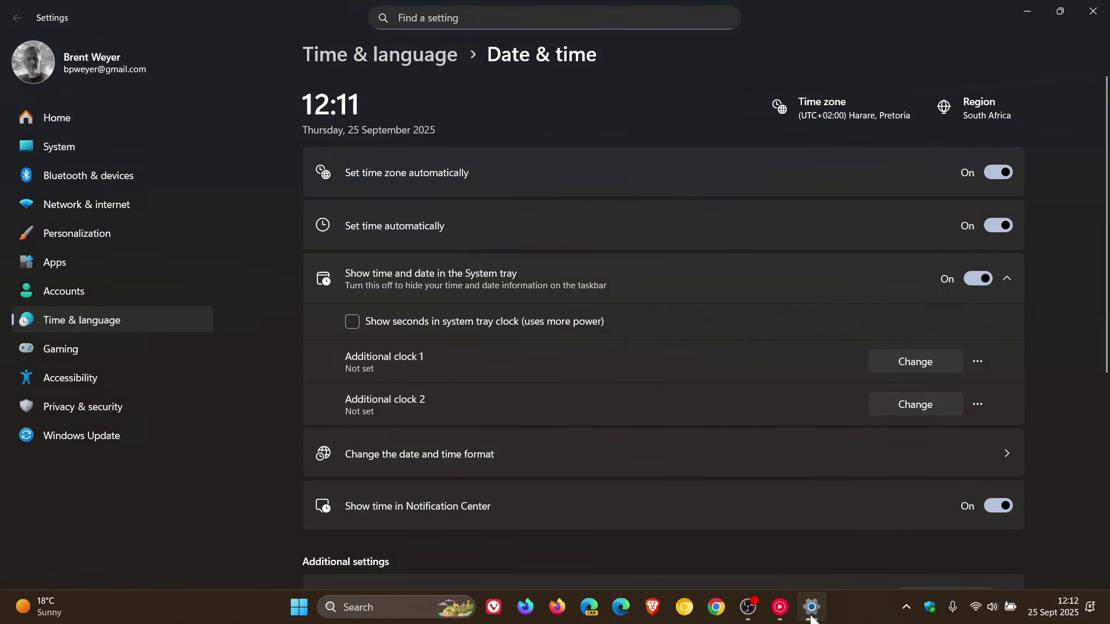
pyautogui.click(918, 363)
pyautogui.click(427, 399)
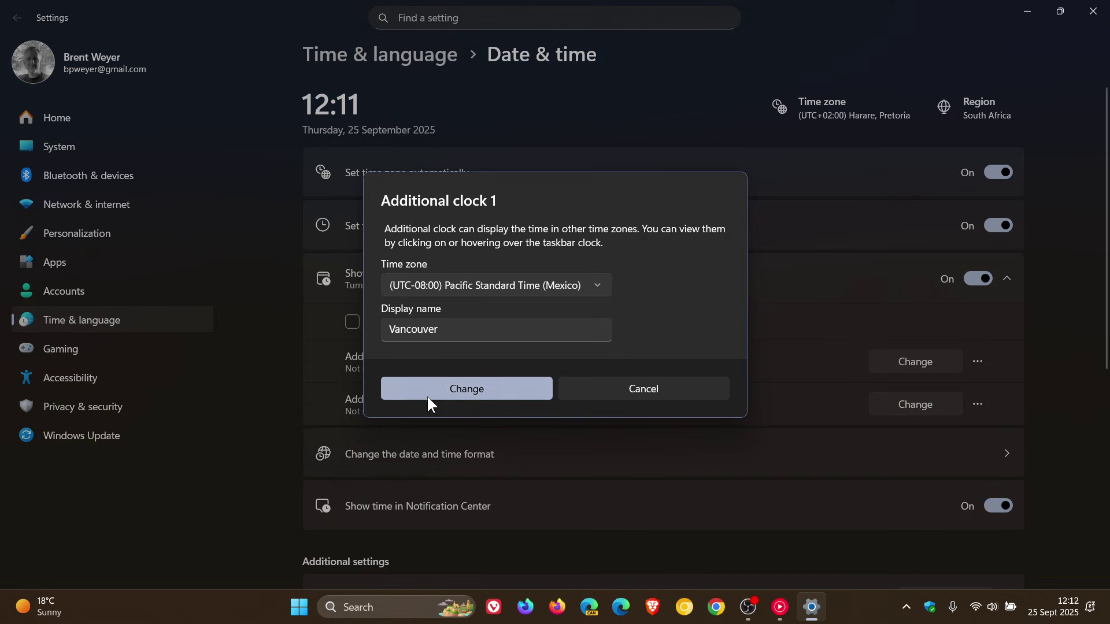
pyautogui.click(918, 403)
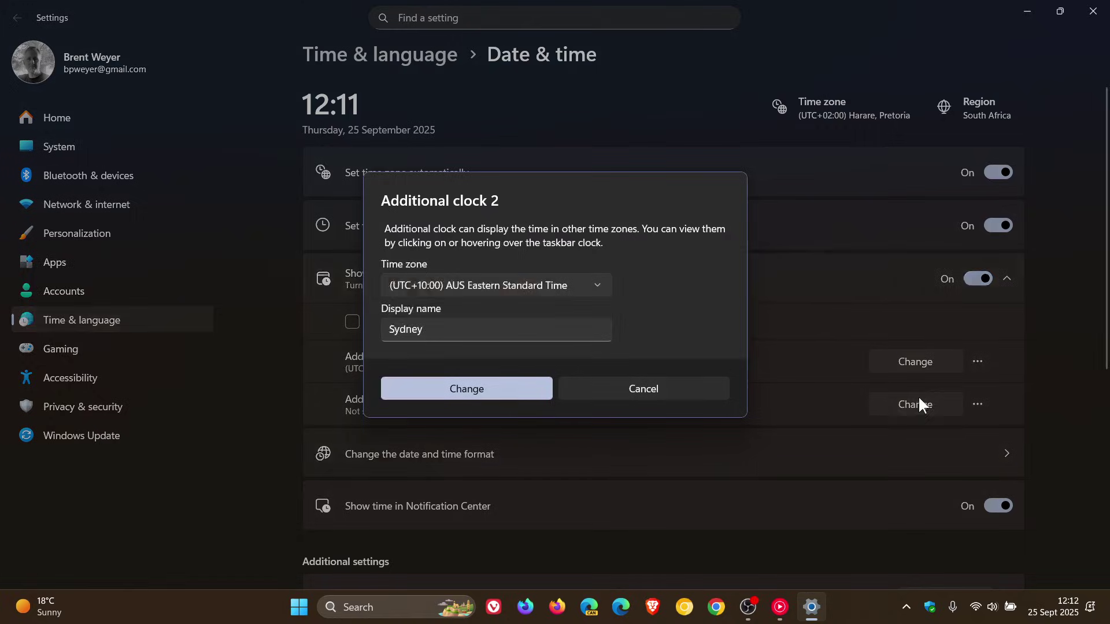
pyautogui.click(482, 399)
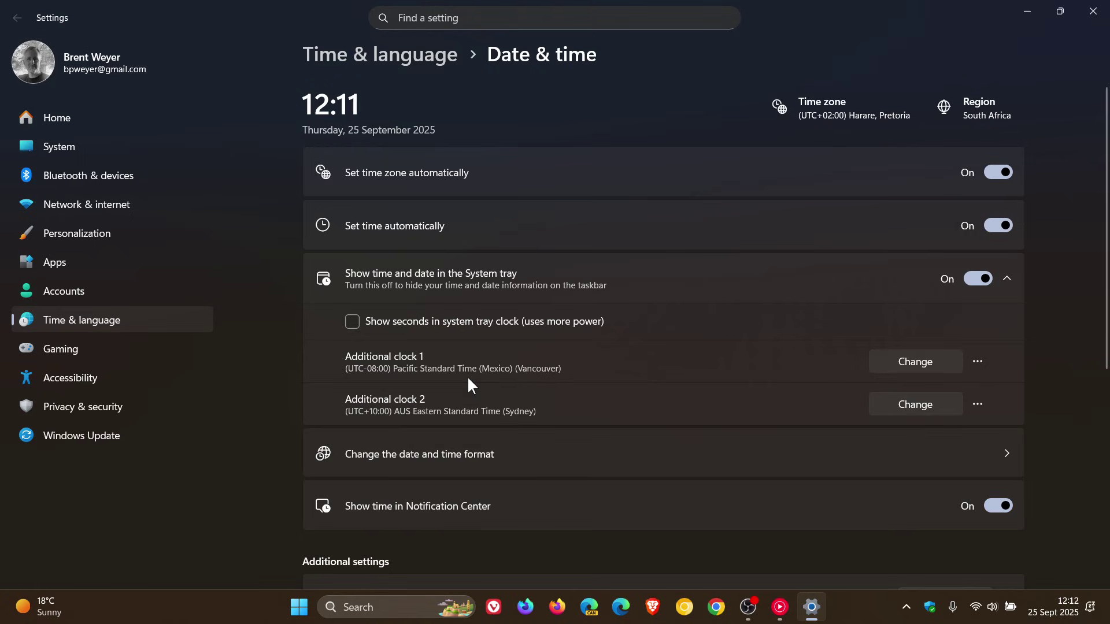
pyautogui.click(1093, 12)
# Check that the flyout shows Vancouver and Sydney times again, then close it to the desktop.
pyautogui.click(1062, 617)
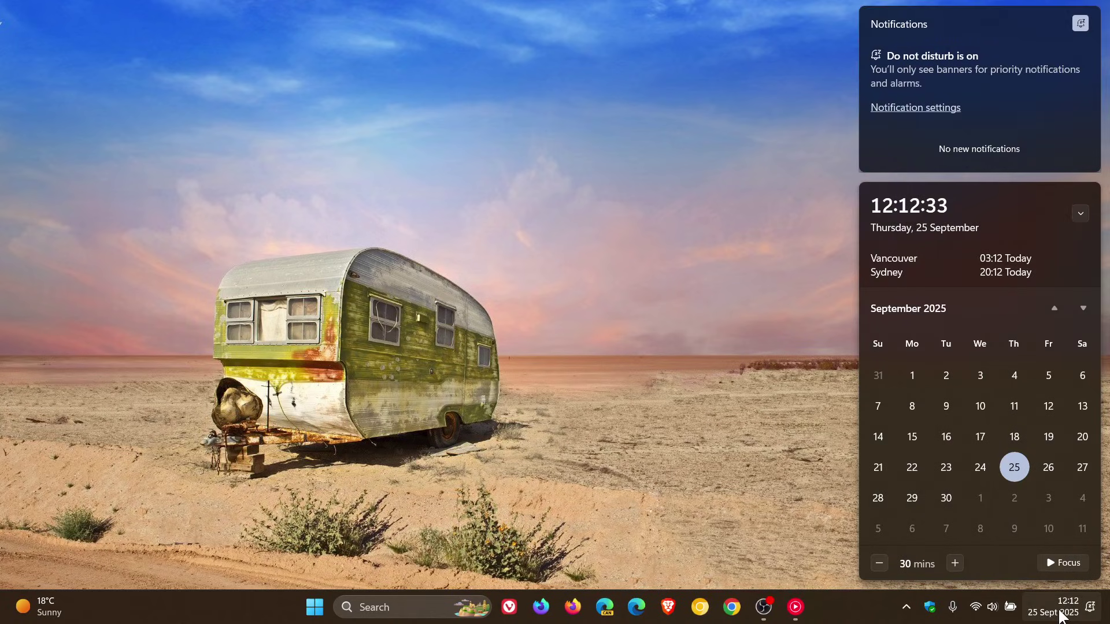
pyautogui.click(1063, 616)
pyautogui.click(1064, 615)
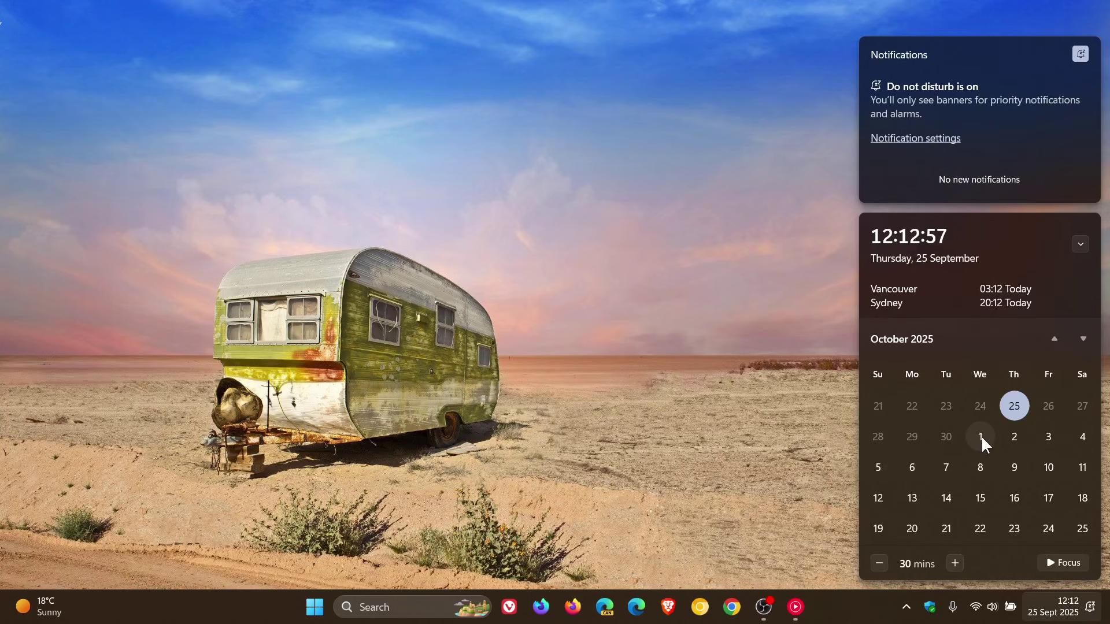
pyautogui.click(661, 207)
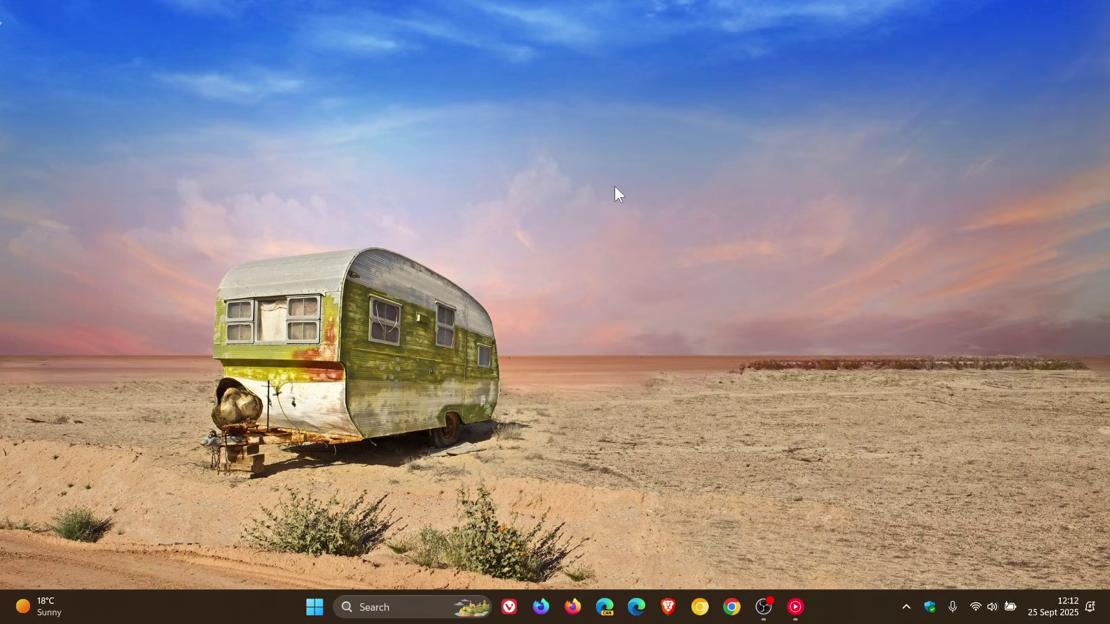